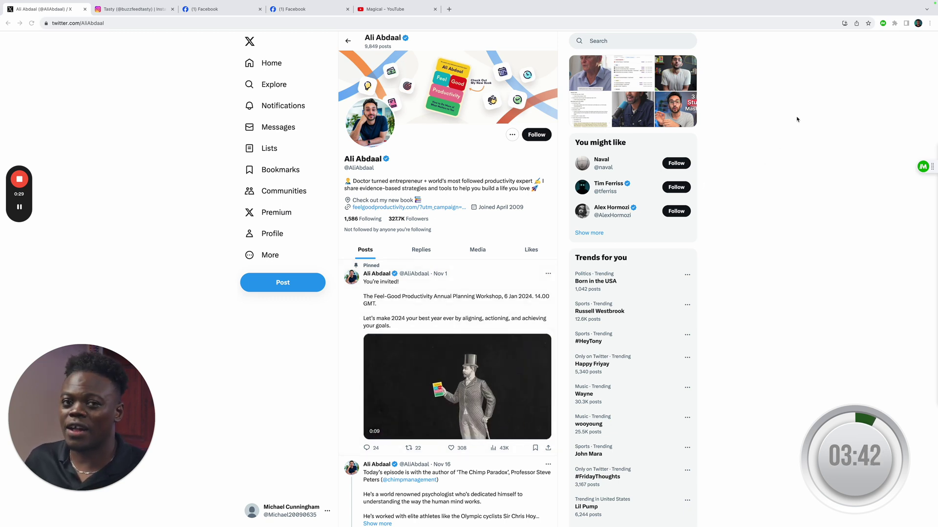
# - Capture the X profile's bio as a 'Twitter Bio' field in Magical, then finish picking info
pyautogui.click(883, 23)
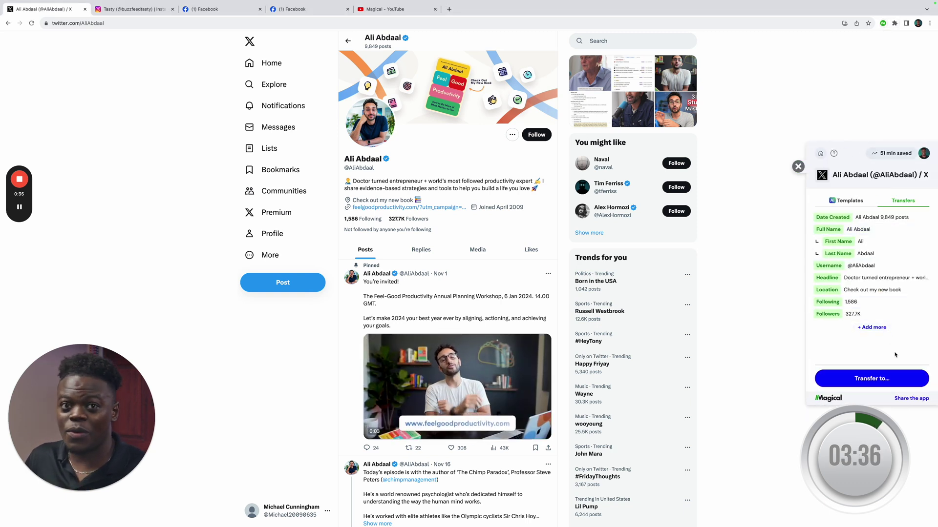
pyautogui.click(872, 327)
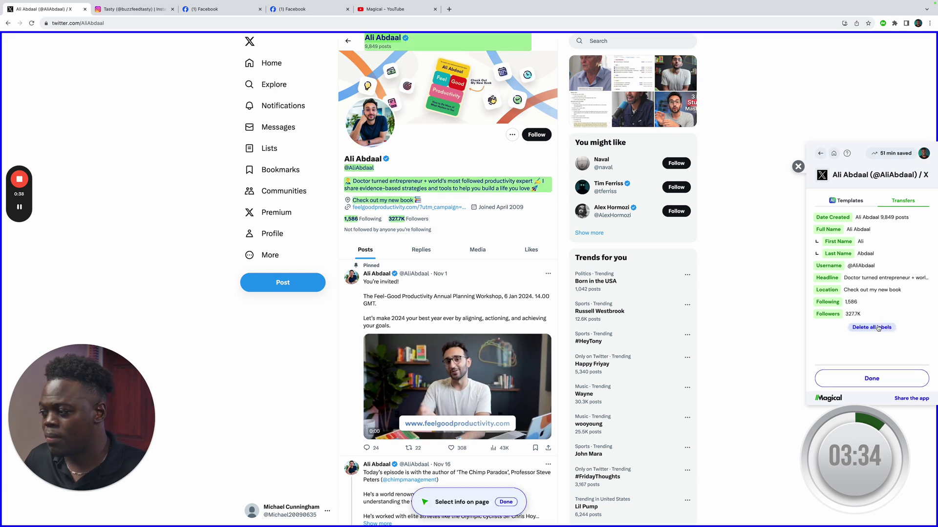
pyautogui.click(473, 181)
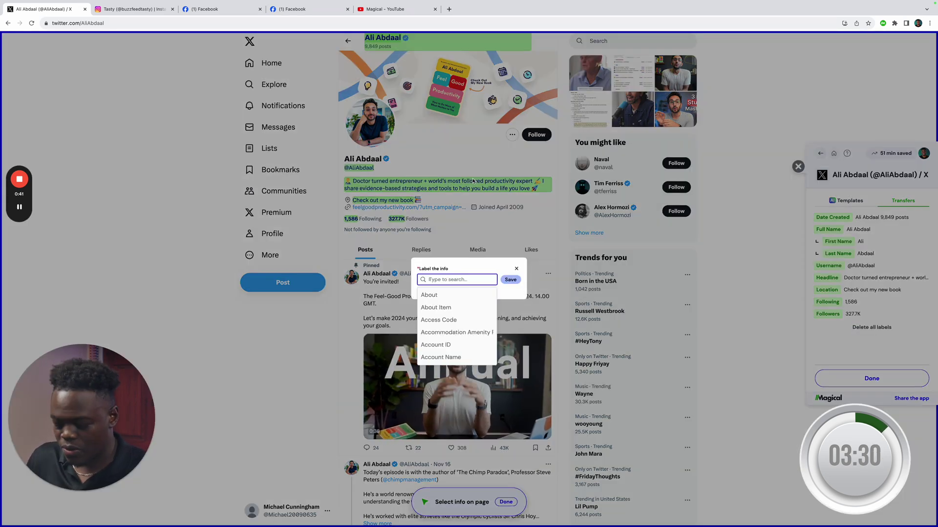
pyautogui.write('Twit')
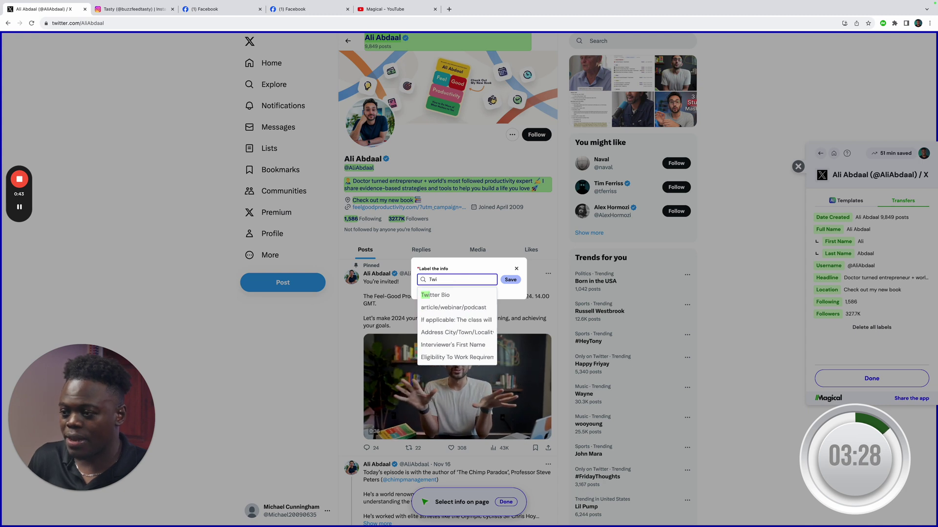
pyautogui.click(455, 296)
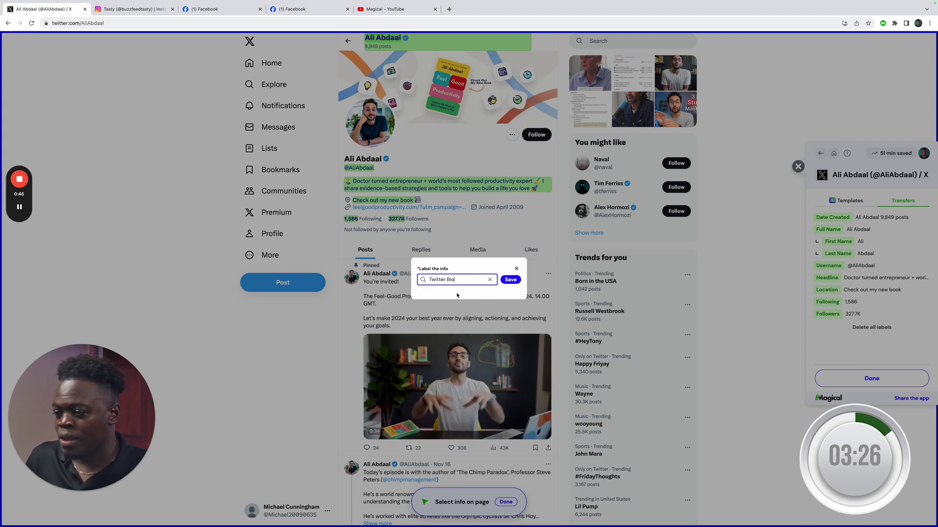
pyautogui.click(507, 283)
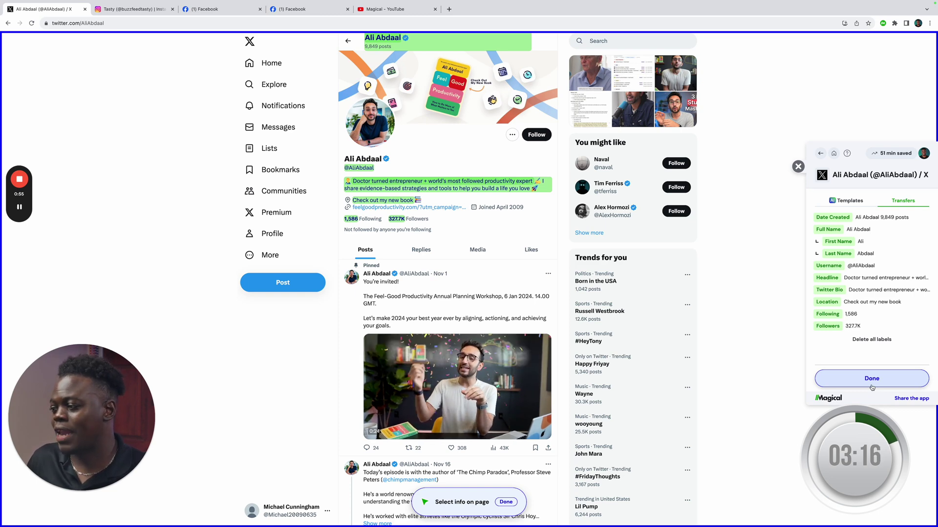
pyautogui.click(871, 385)
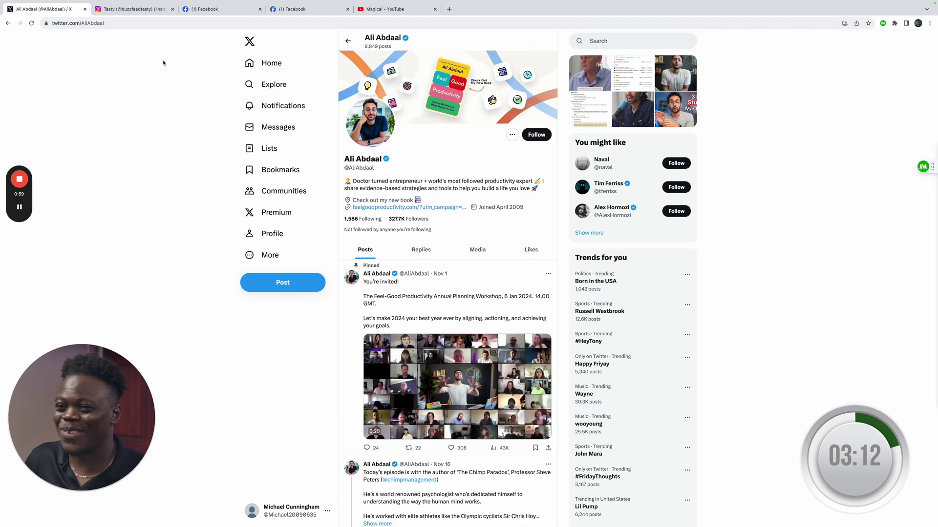
# - Go to the Tasty Instagram profile and open the roast turkey post
pyautogui.click(132, 9)
pyautogui.scroll(2, 248, 142)
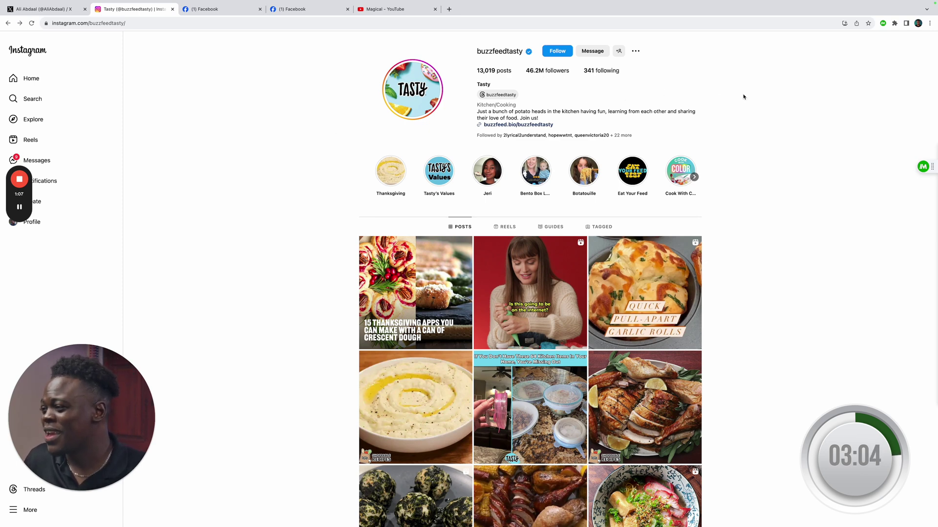
pyautogui.scroll(-1, 733, 293)
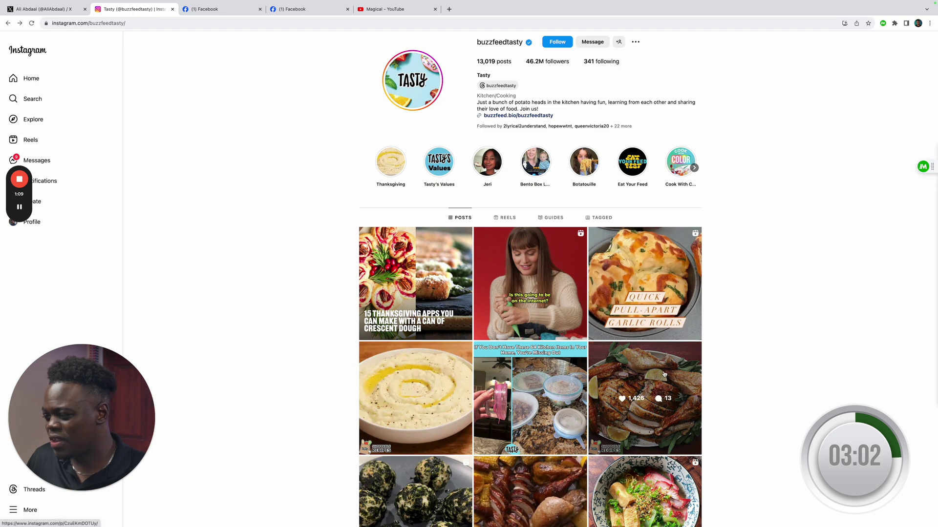
pyautogui.click(665, 376)
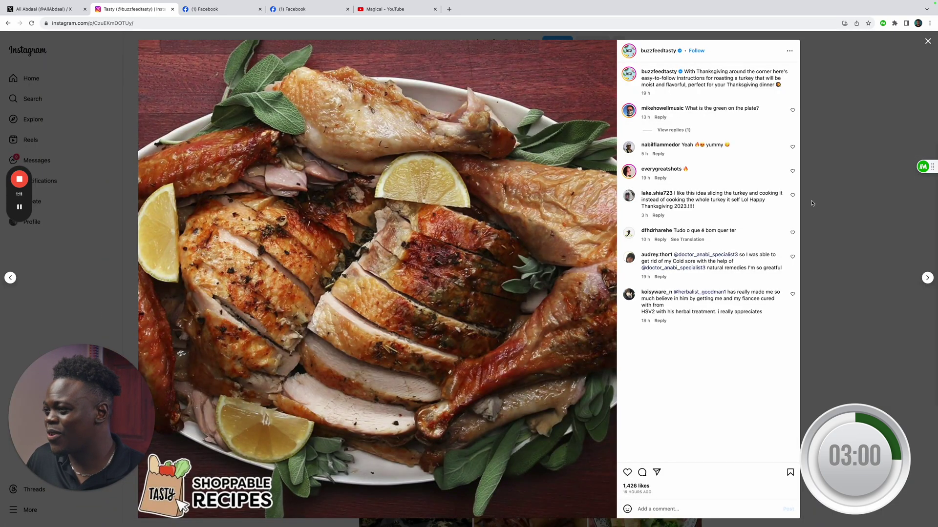
# - Save the comment about slicing the turkey as a 'Comment #3' field, then finish picking
pyautogui.click(883, 23)
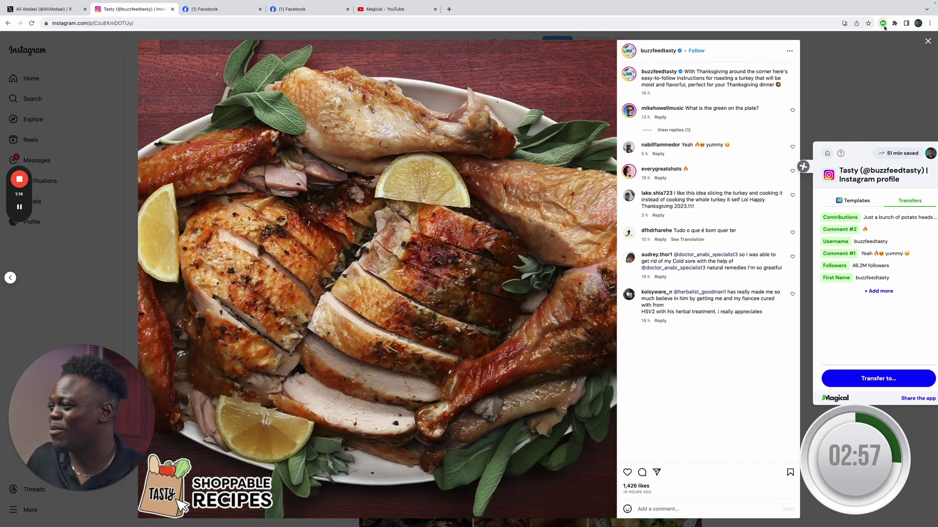
pyautogui.click(873, 292)
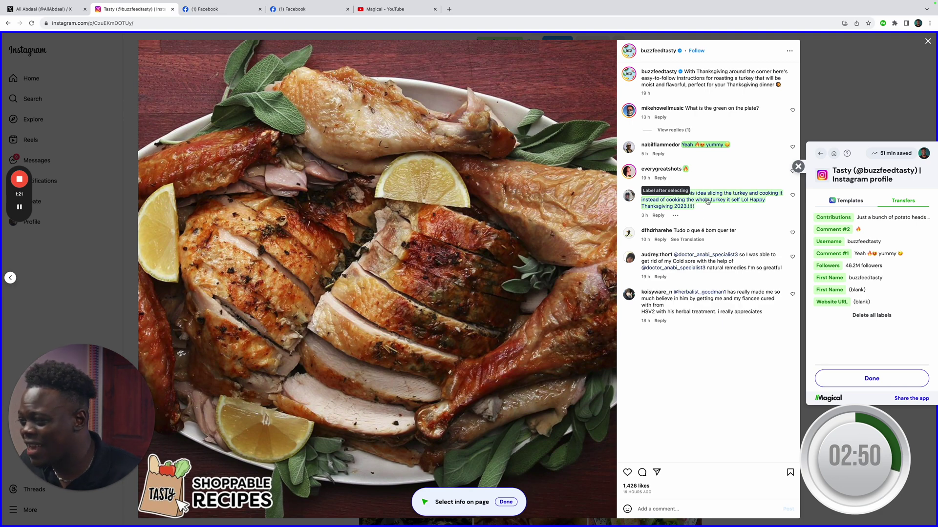
pyautogui.click(708, 201)
pyautogui.write('C')
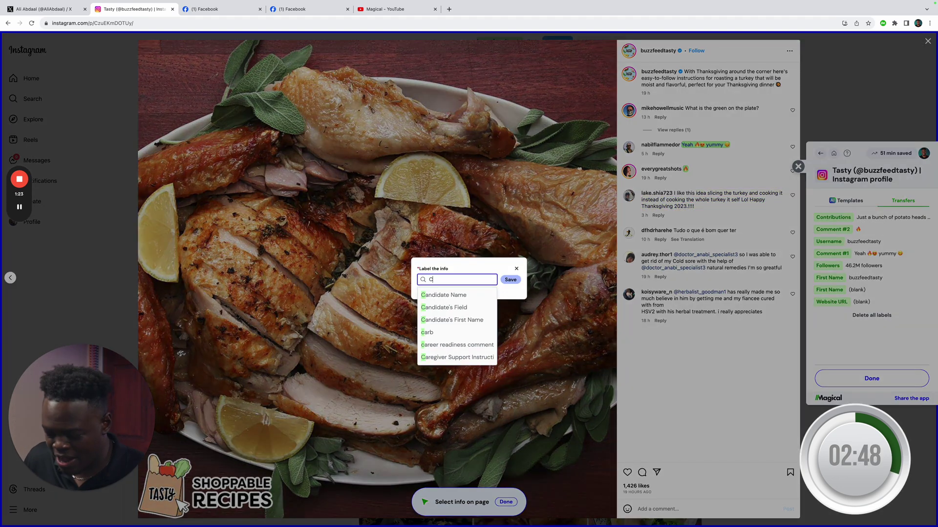
pyautogui.write('omment')
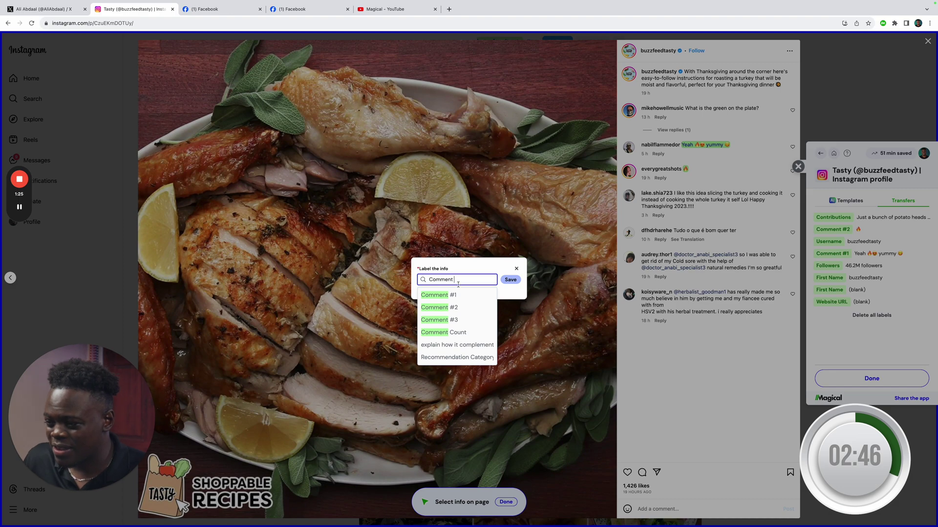
pyautogui.click(457, 320)
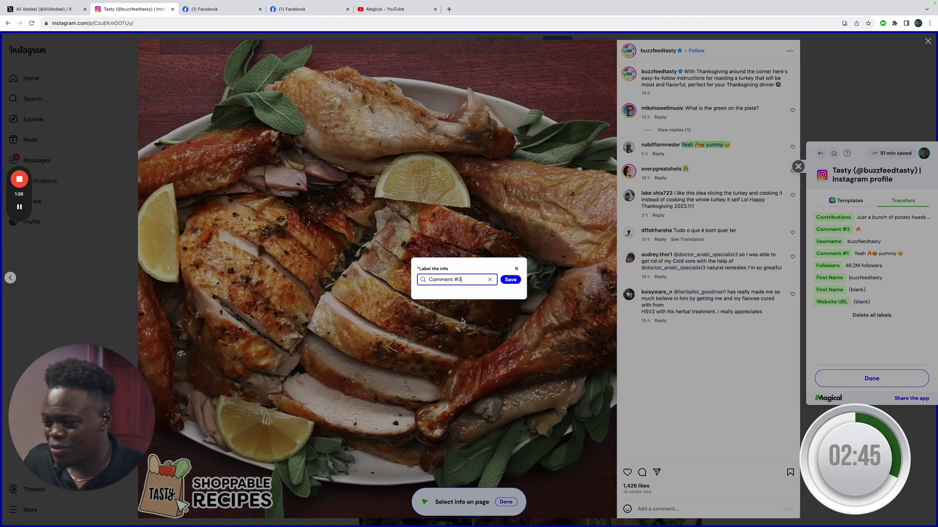
pyautogui.click(510, 281)
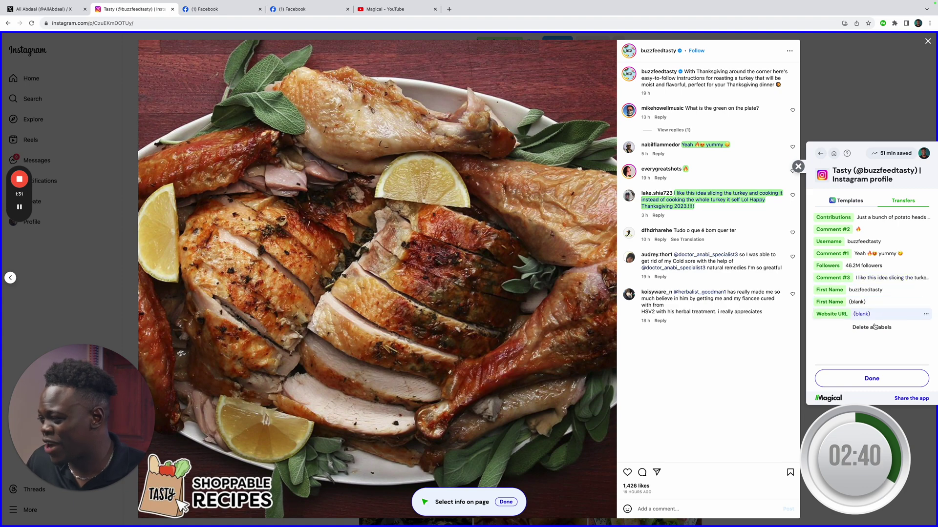
pyautogui.click(872, 378)
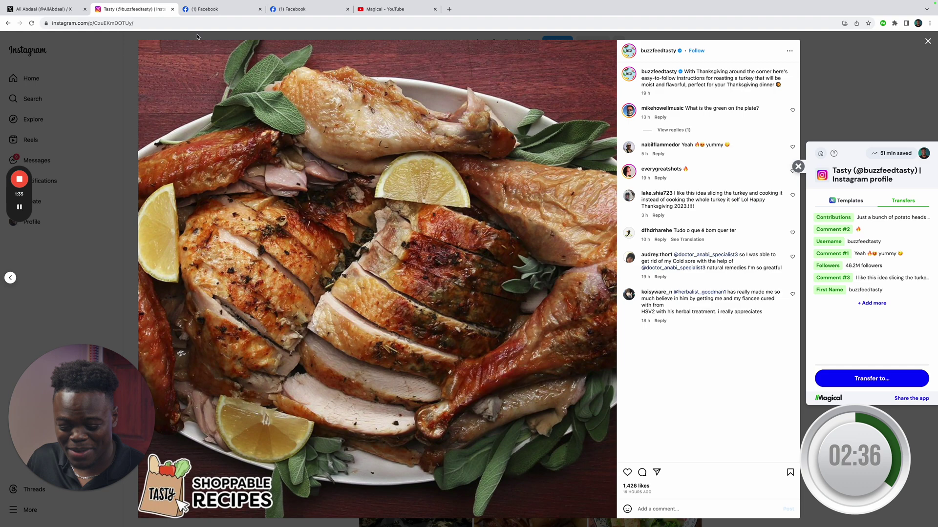
# - On the first Facebook page, save the intro bio as an 'Introduction' field and finish picking
pyautogui.click(220, 10)
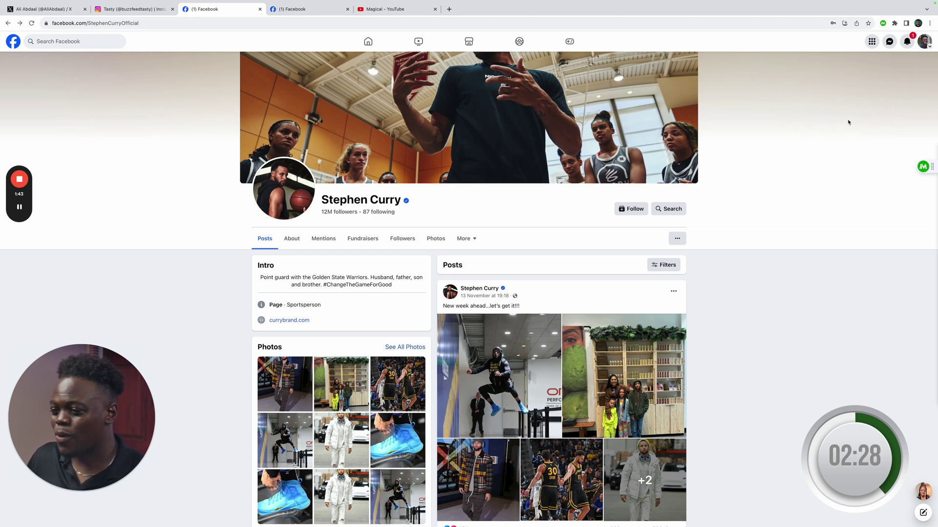
pyautogui.click(882, 24)
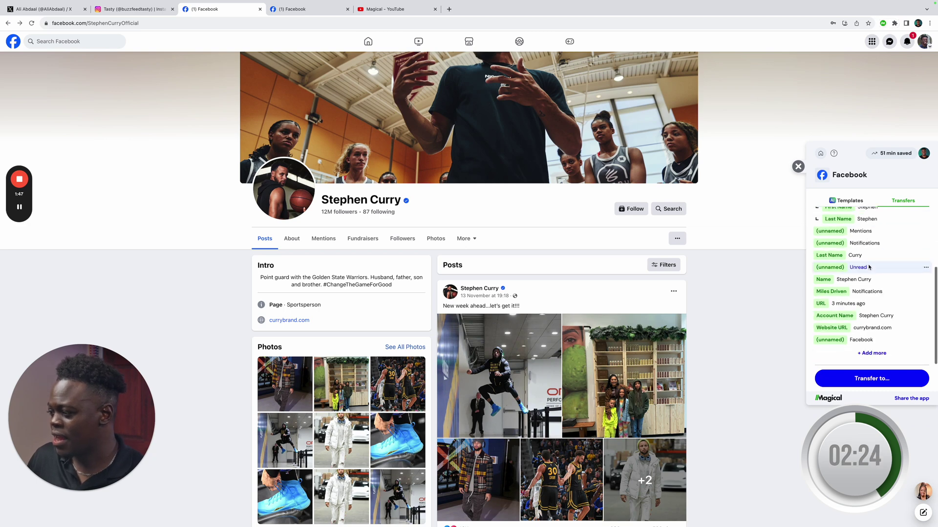
pyautogui.click(868, 356)
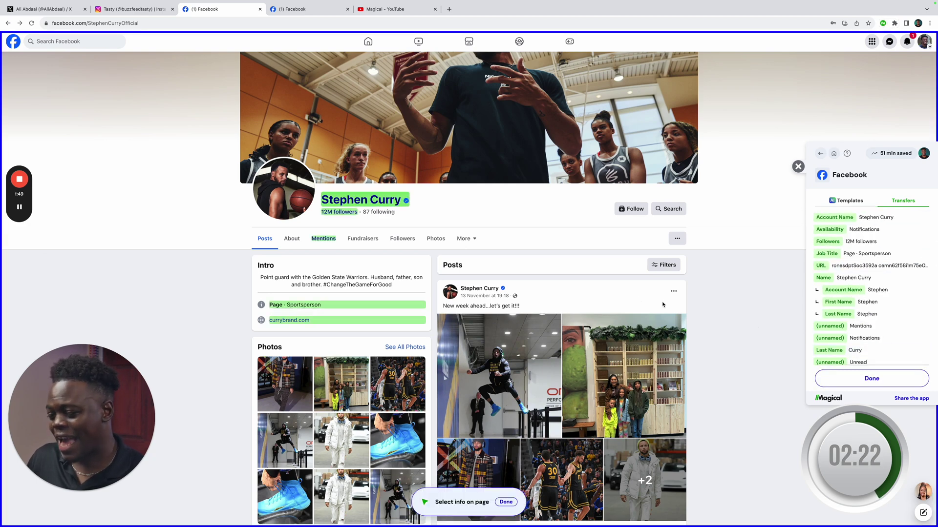
pyautogui.click(371, 286)
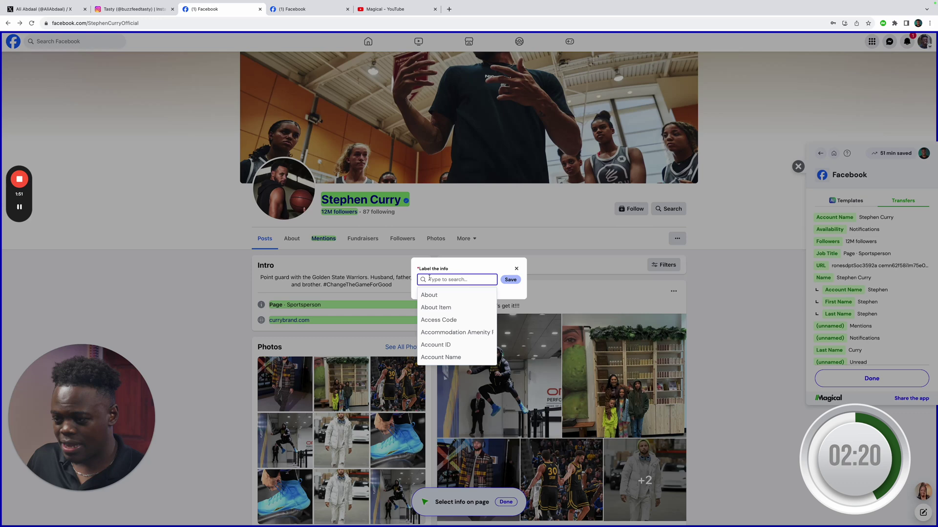
pyautogui.write('Intro')
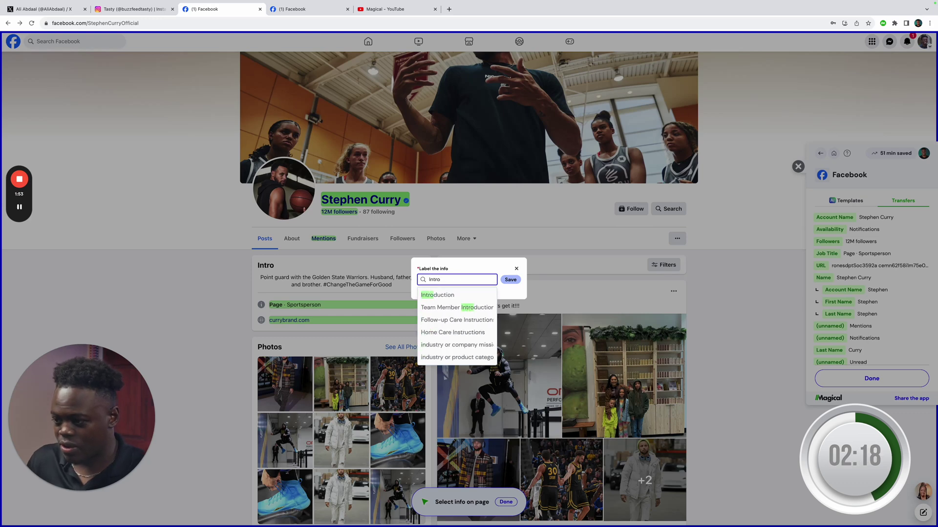
pyautogui.click(437, 295)
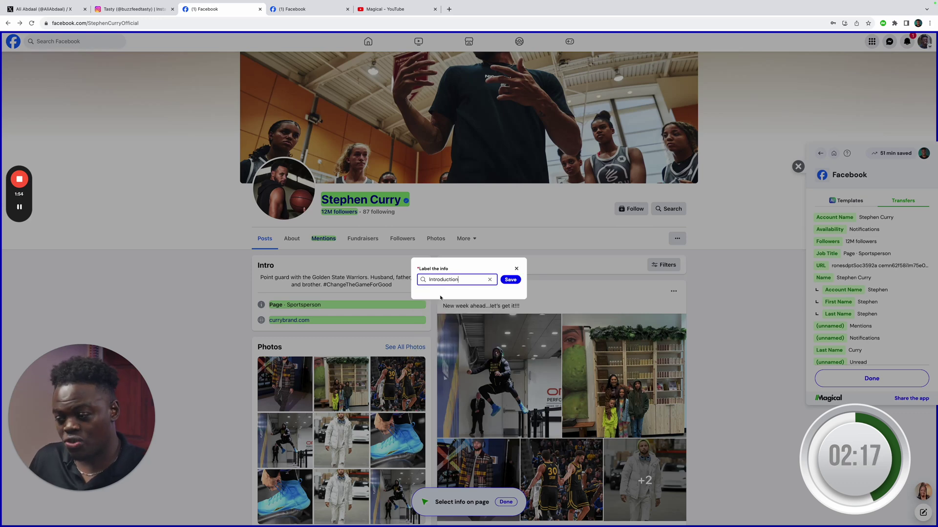
pyautogui.click(511, 280)
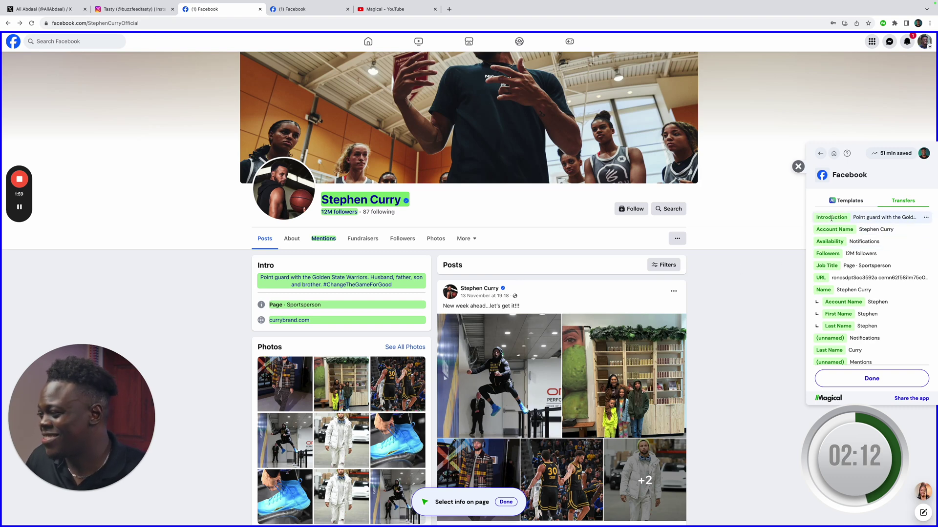
pyautogui.click(863, 380)
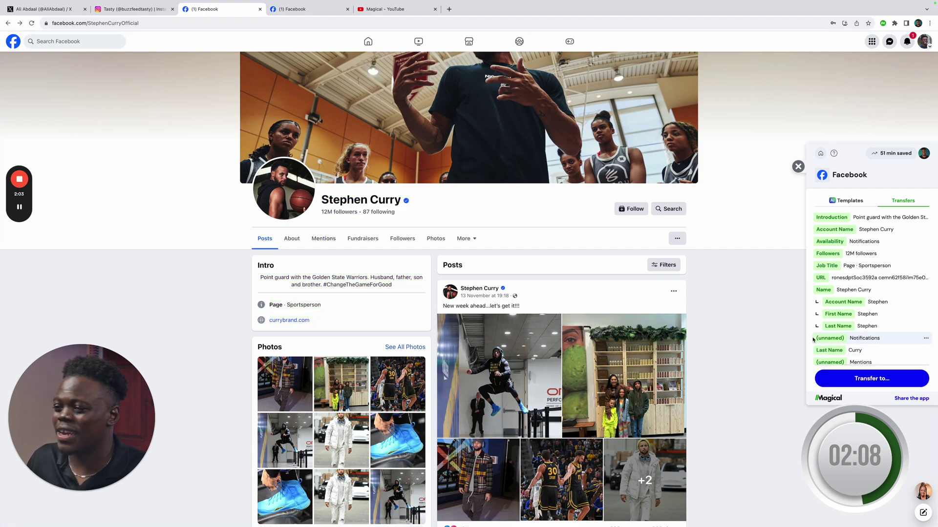
# - Move to the second Facebook profile and bring up its Magical field panel
pyautogui.click(801, 173)
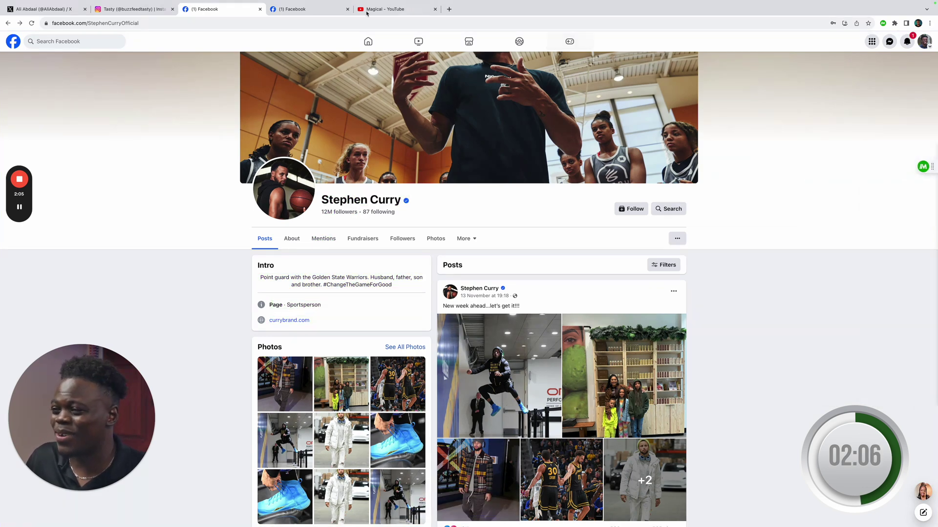
pyautogui.click(293, 9)
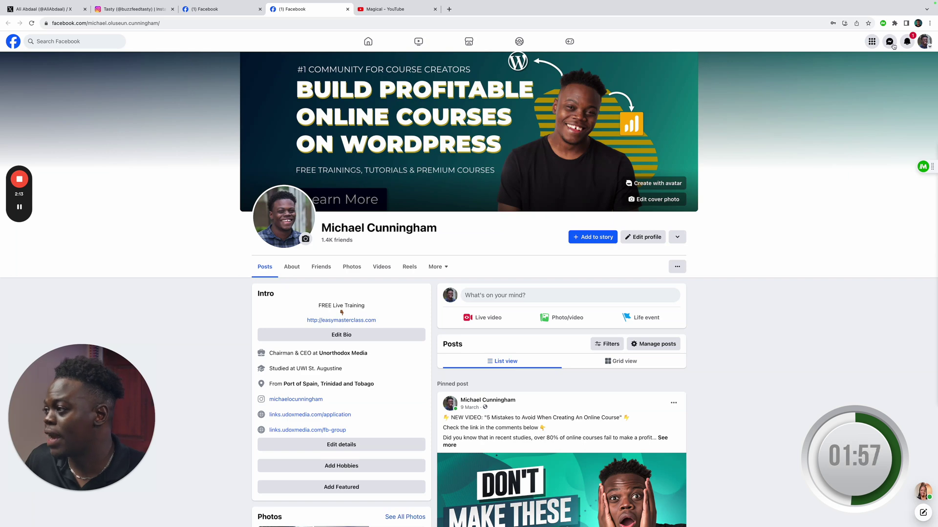
pyautogui.click(883, 23)
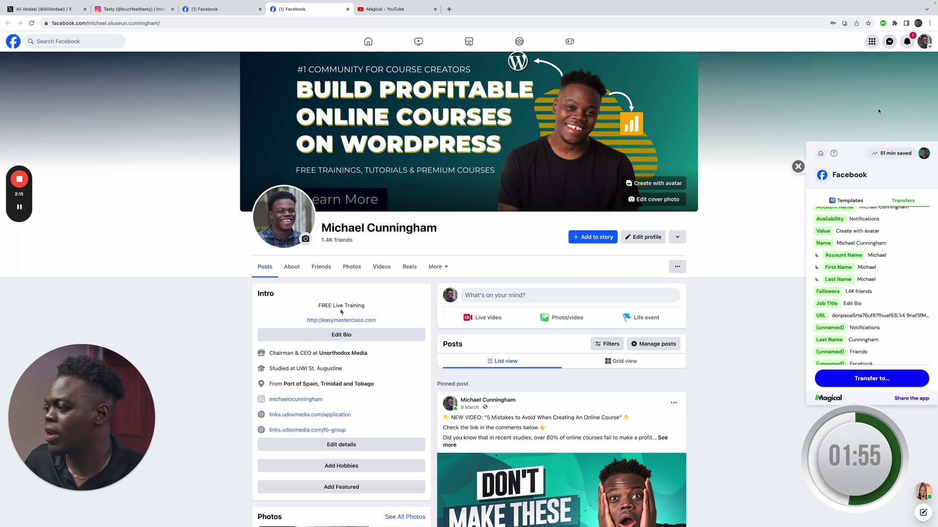
pyautogui.scroll(-5, 854, 292)
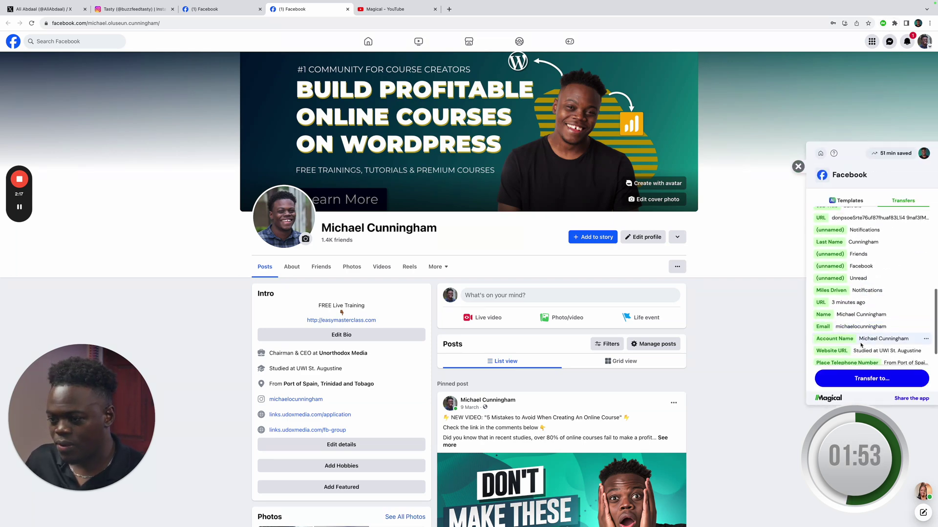
# - Capture the intro's easymasterclass.com link as a 'Webinar URL' field, then finish picking
pyautogui.click(872, 353)
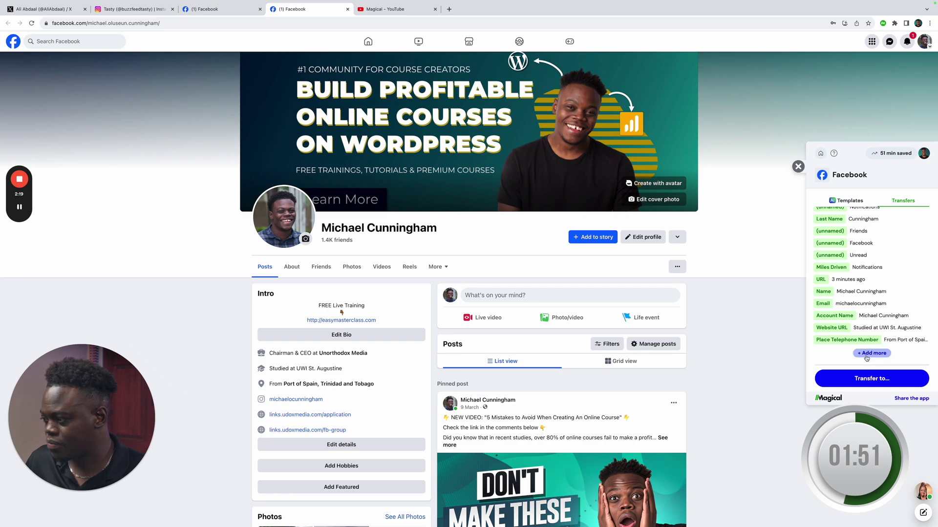
pyautogui.click(370, 322)
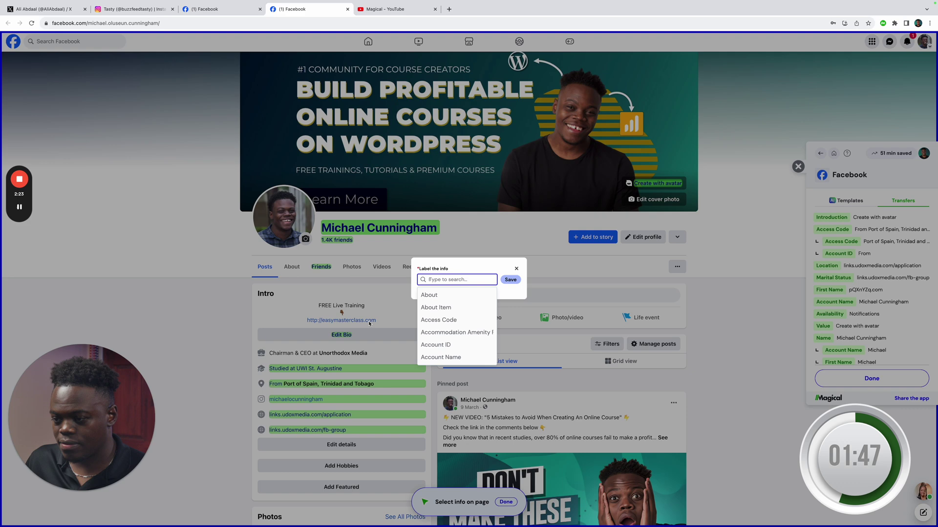
pyautogui.write('We')
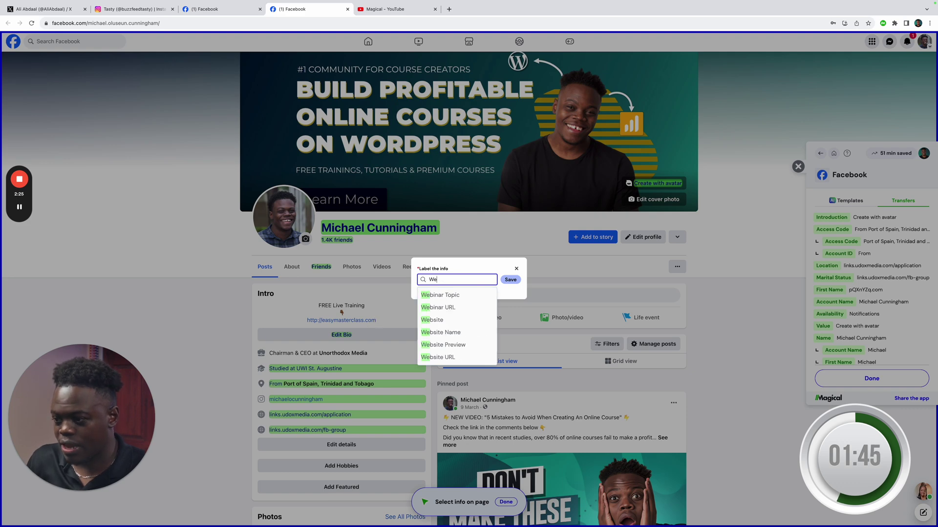
pyautogui.click(454, 309)
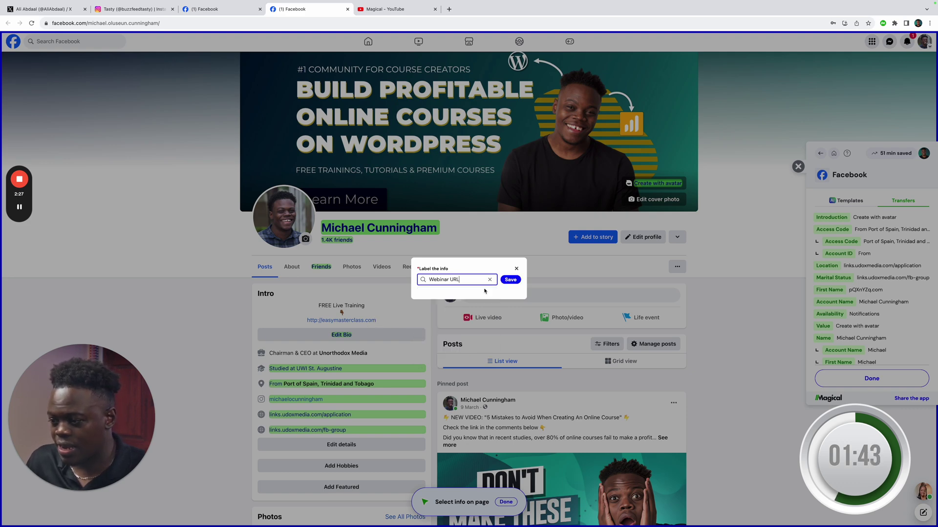
pyautogui.click(509, 281)
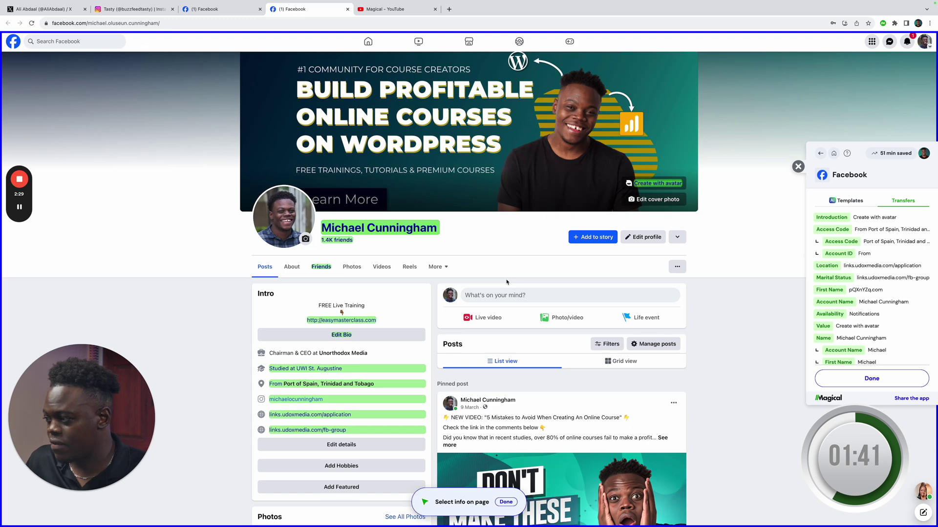
pyautogui.scroll(-5, 873, 286)
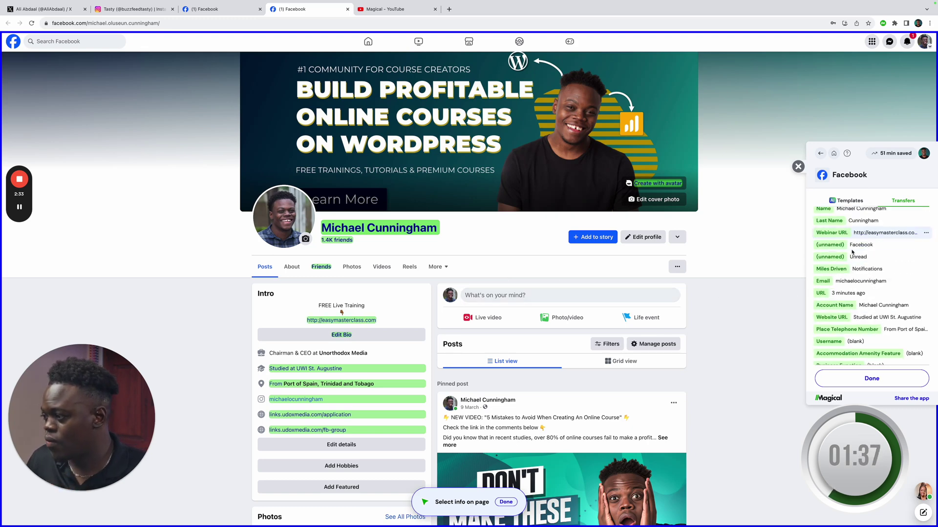
pyautogui.click(871, 379)
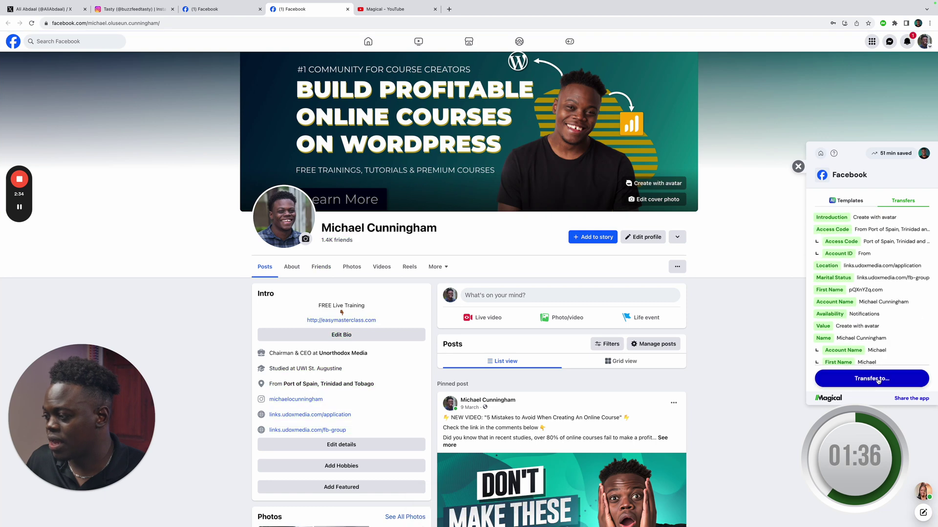
# - Show the Magical YouTube channel's About details, with the find bar dismissed
pyautogui.click(399, 12)
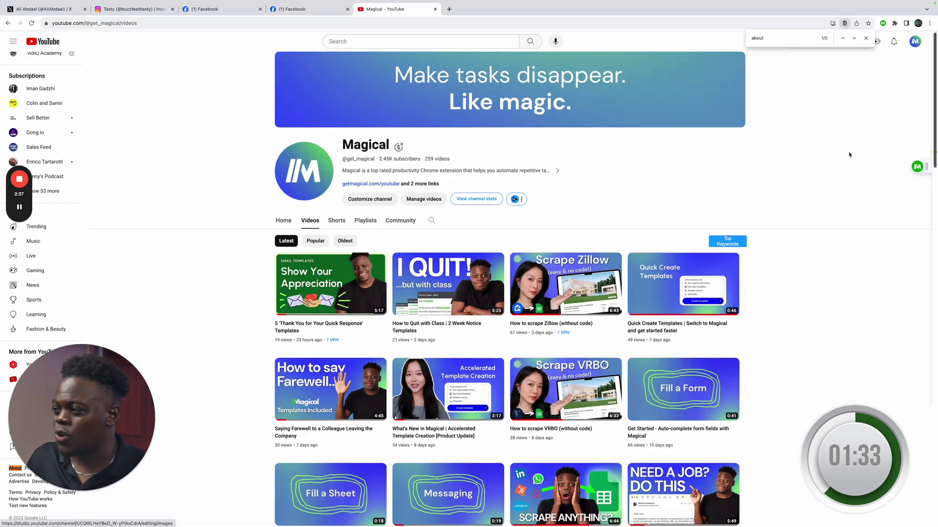
pyautogui.click(866, 38)
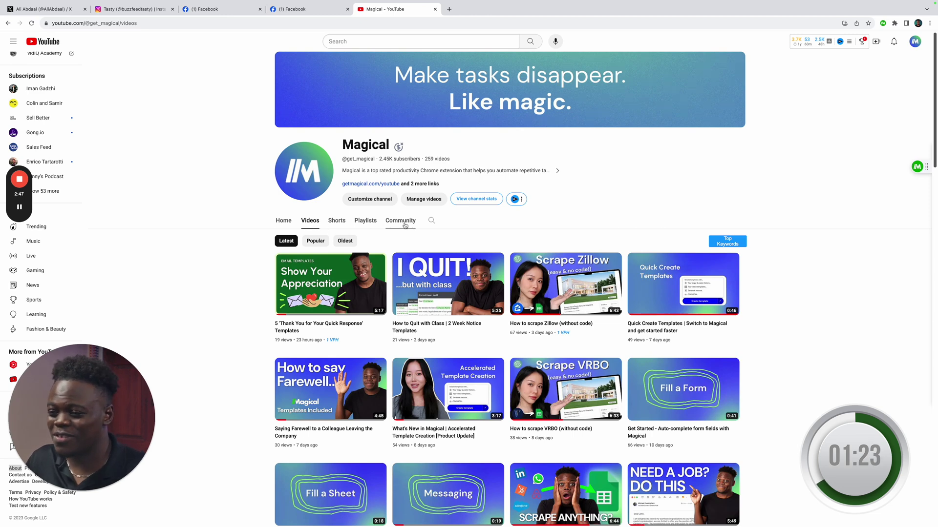
pyautogui.click(525, 175)
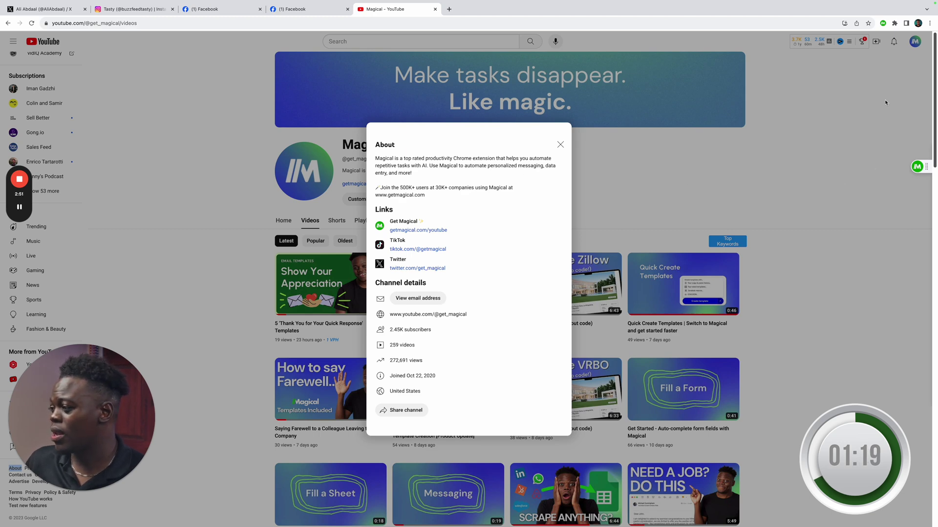
# - Capture the YouTube channel's About description as a field labelled 'Description'
pyautogui.click(917, 167)
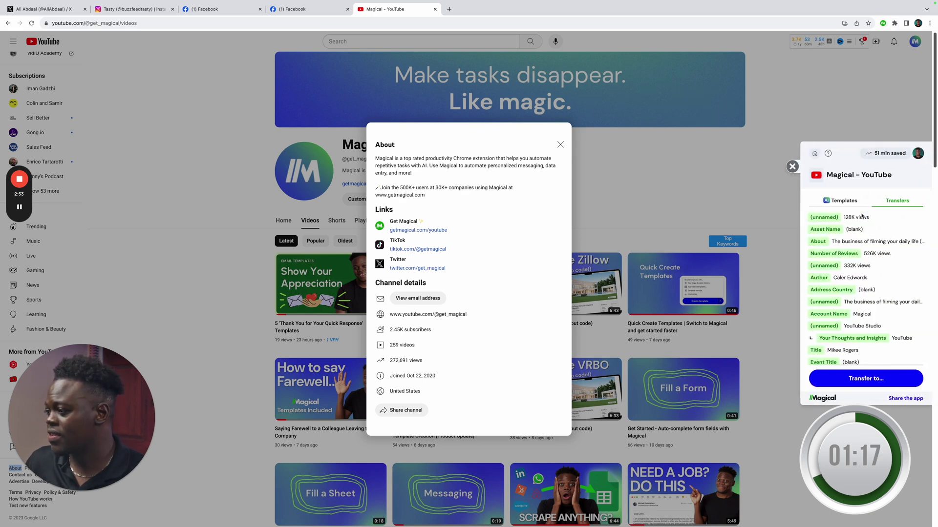
pyautogui.scroll(-5, 864, 312)
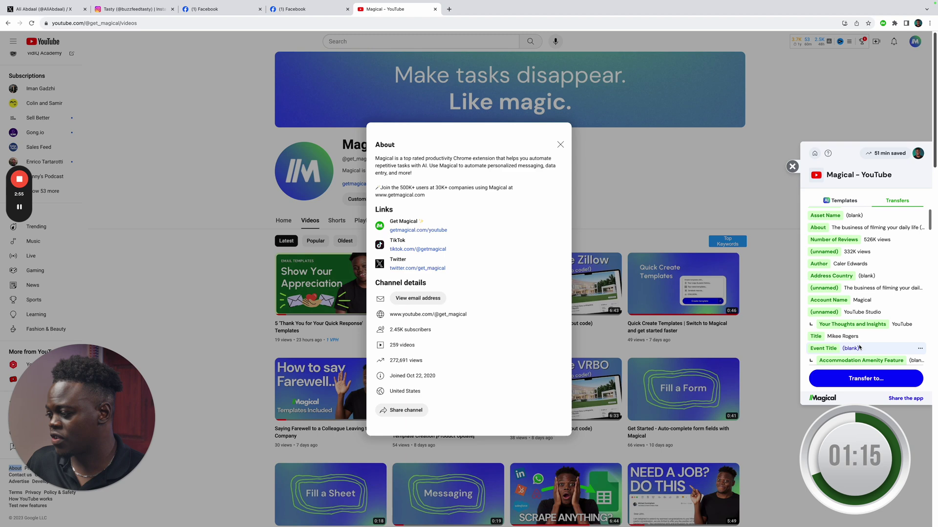
pyautogui.scroll(-10, 859, 345)
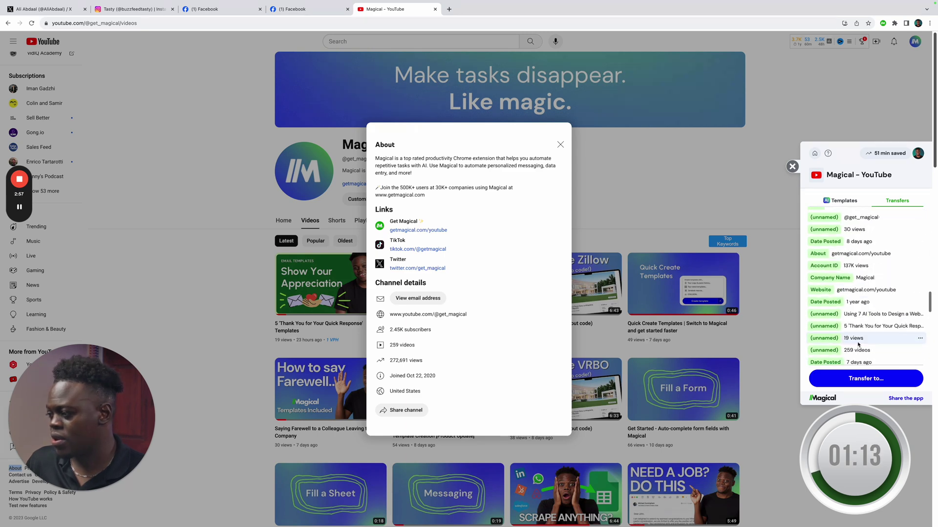
pyautogui.scroll(-10, 857, 344)
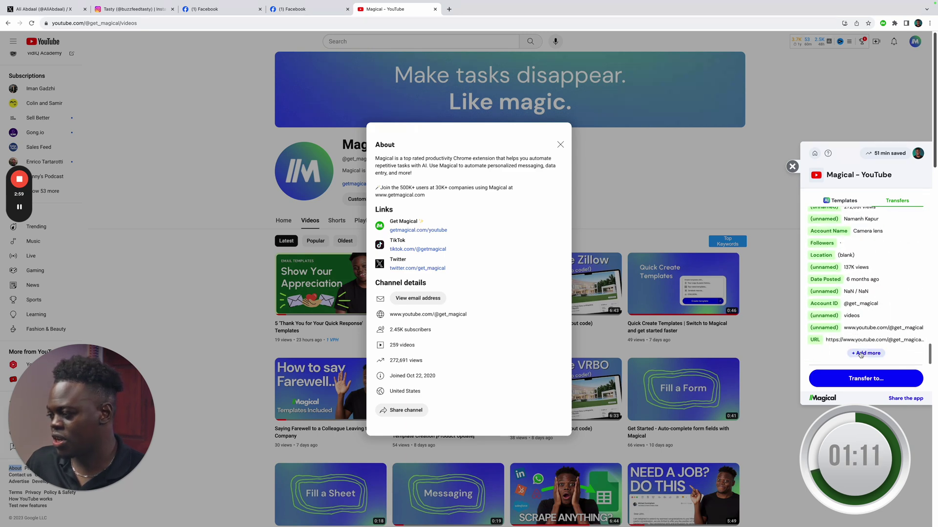
pyautogui.click(864, 353)
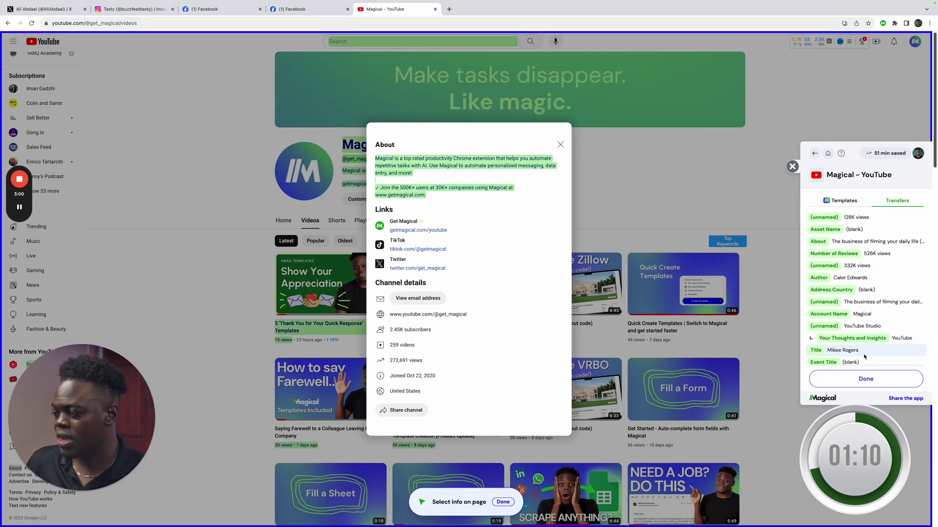
pyautogui.click(423, 164)
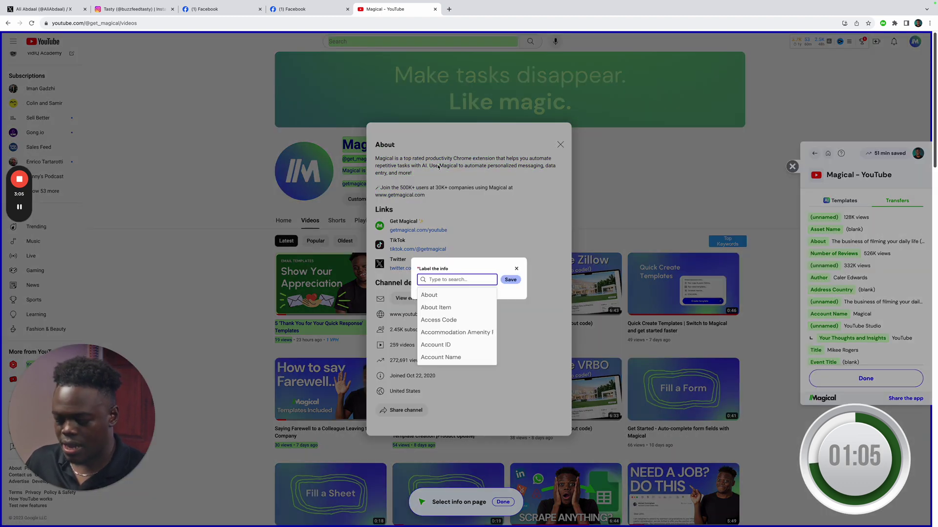
pyautogui.write('Descr')
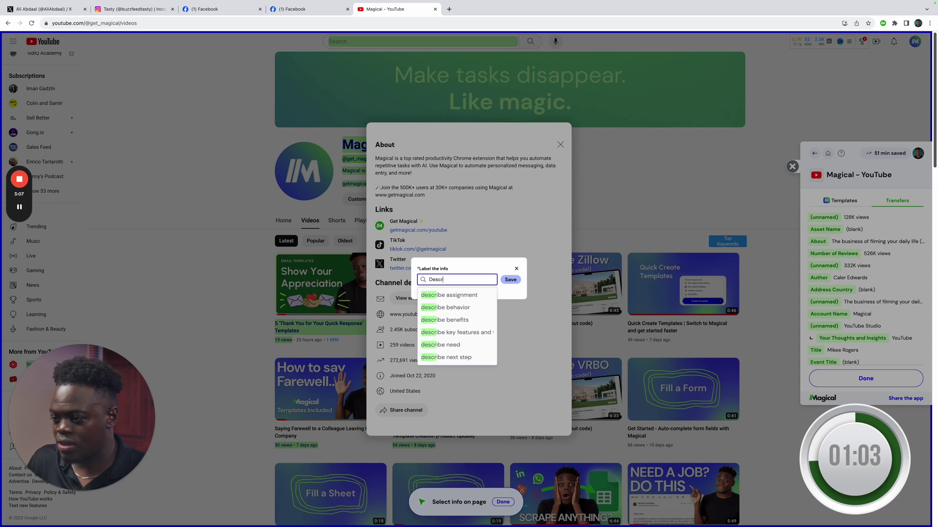
pyautogui.write('iption')
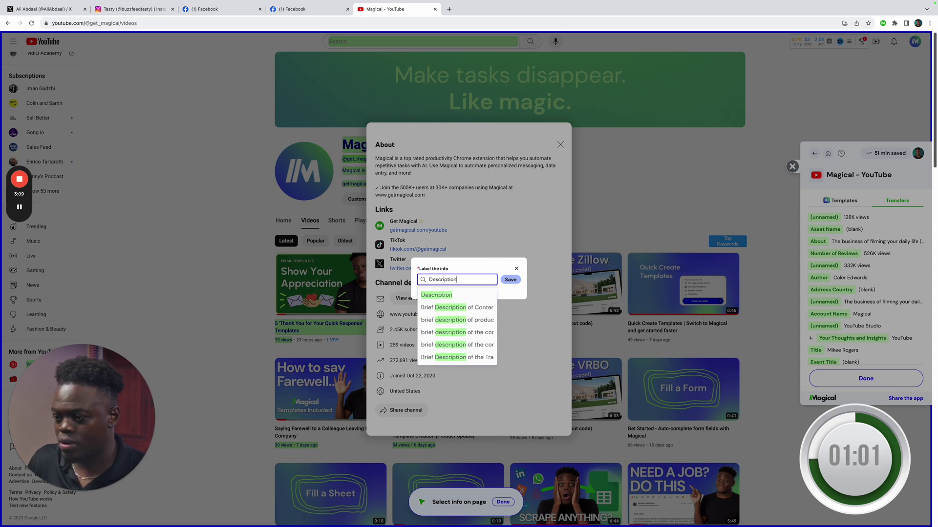
pyautogui.click(512, 280)
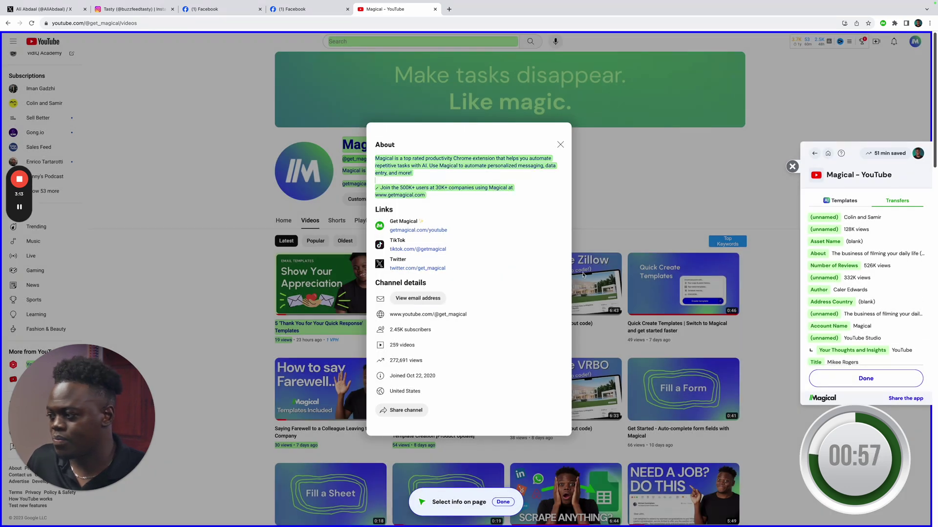
# - Scroll Magical's captured list, then search the page for 'descri' to locate the Description entry
pyautogui.scroll(-3, 863, 266)
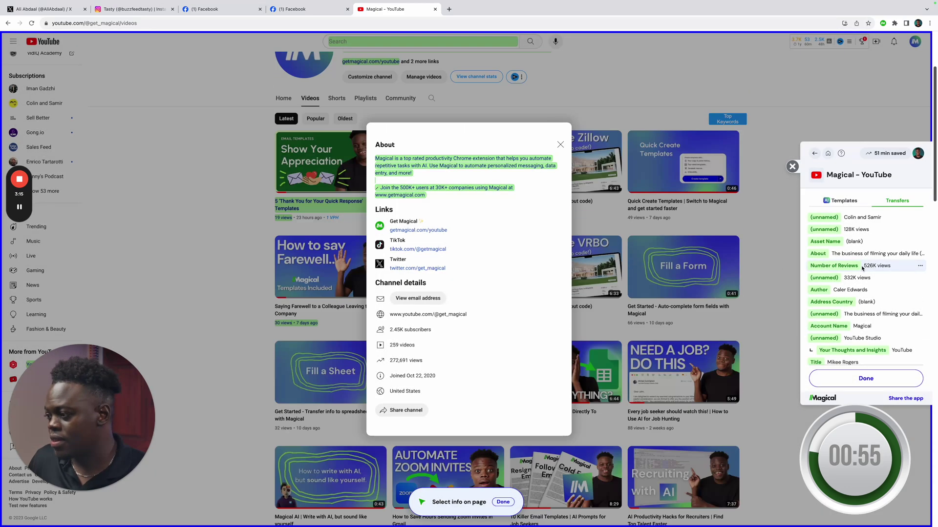
pyautogui.scroll(-1, 844, 289)
pyautogui.scroll(-5, 844, 288)
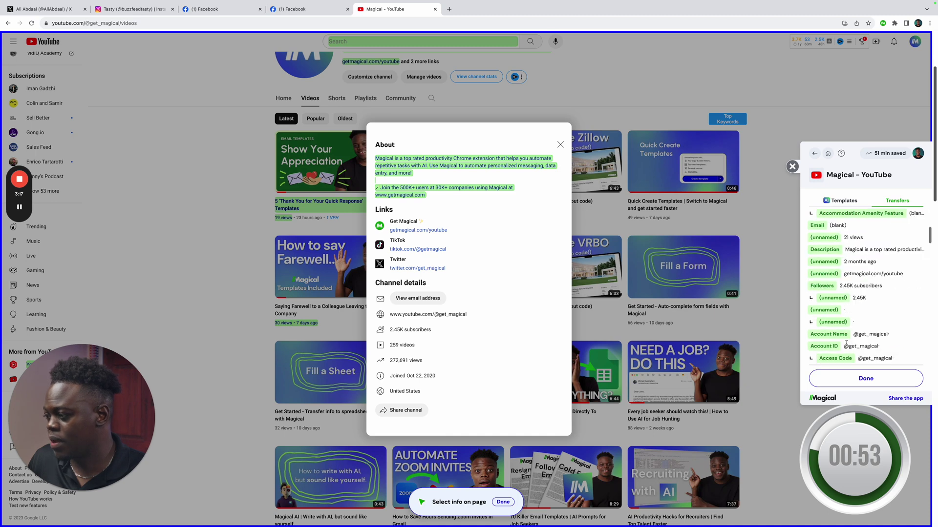
pyautogui.scroll(-5, 852, 332)
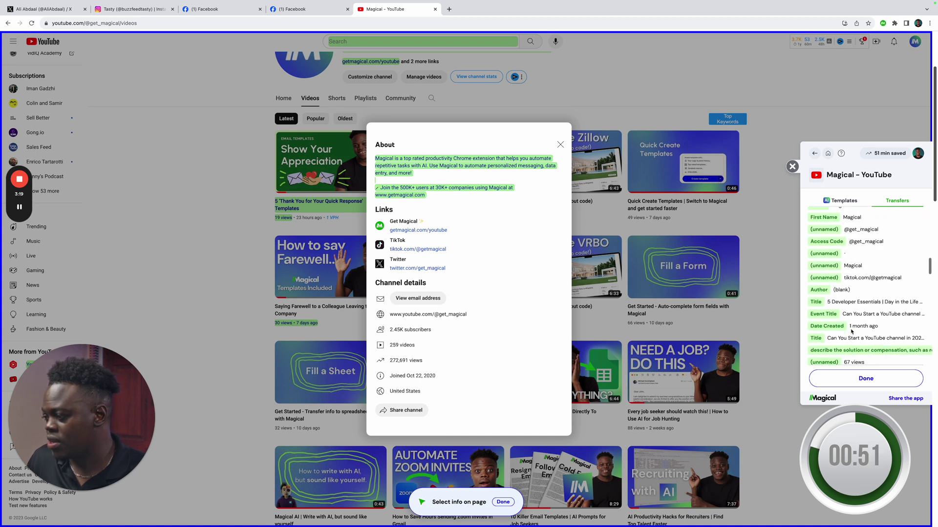
pyautogui.scroll(-10, 852, 332)
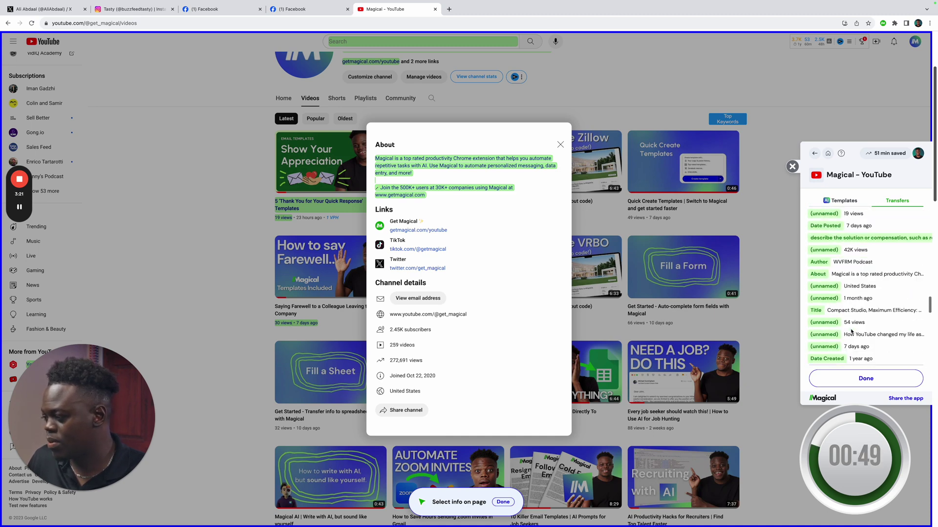
pyautogui.scroll(-1, 851, 332)
pyautogui.scroll(-8, 851, 332)
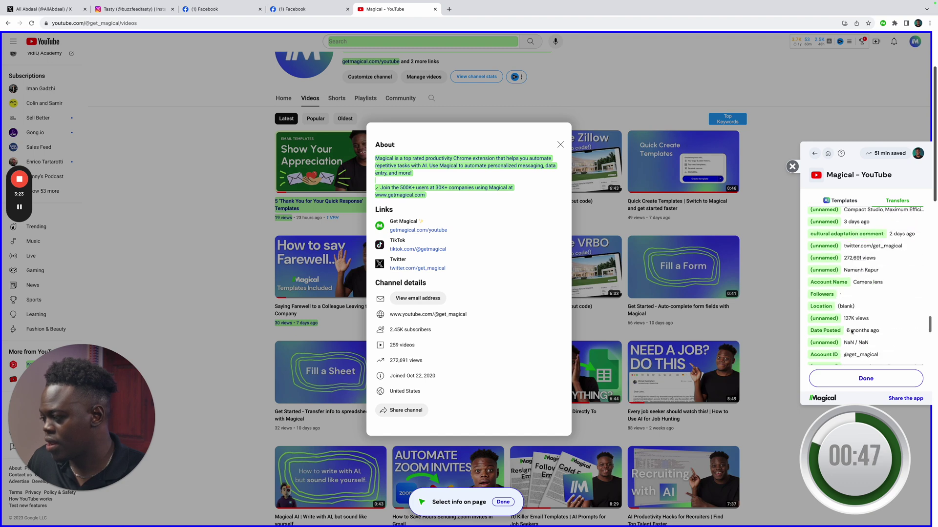
pyautogui.scroll(-5, 851, 332)
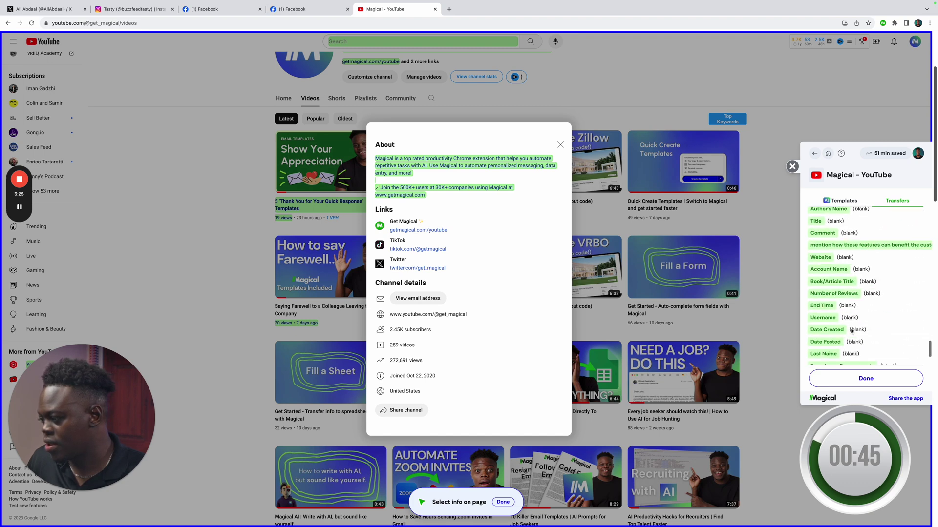
pyautogui.scroll(-3, 852, 332)
pyautogui.scroll(10, 851, 331)
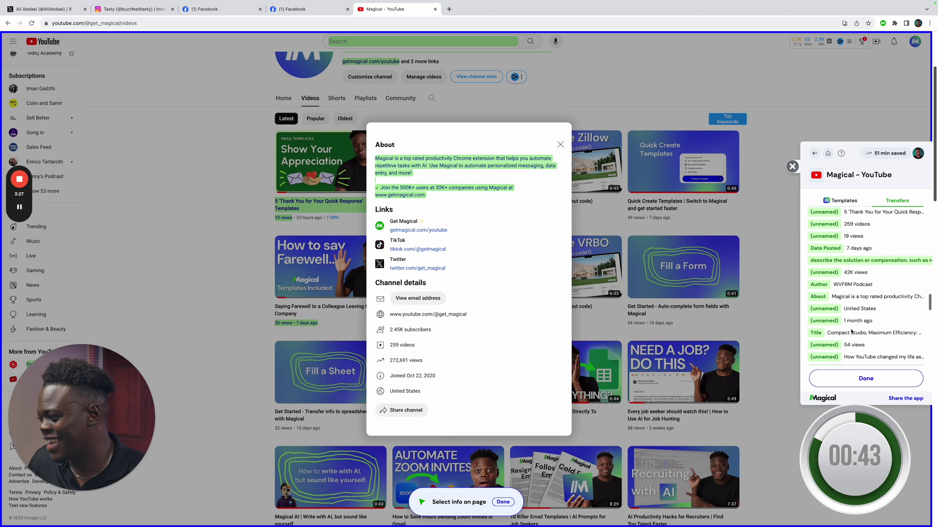
pyautogui.scroll(5, 851, 331)
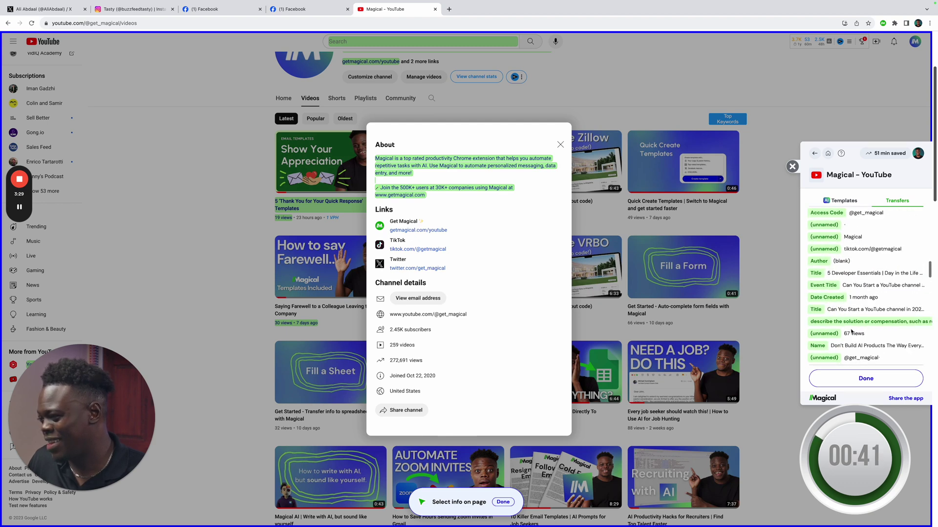
pyautogui.scroll(6, 851, 331)
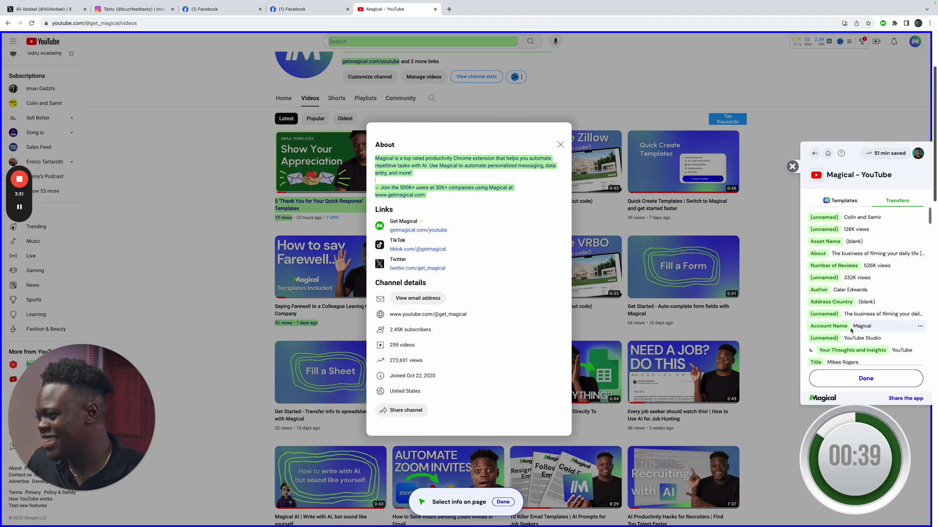
pyautogui.hotkey('ctrl', 'f')
pyautogui.write('descri')
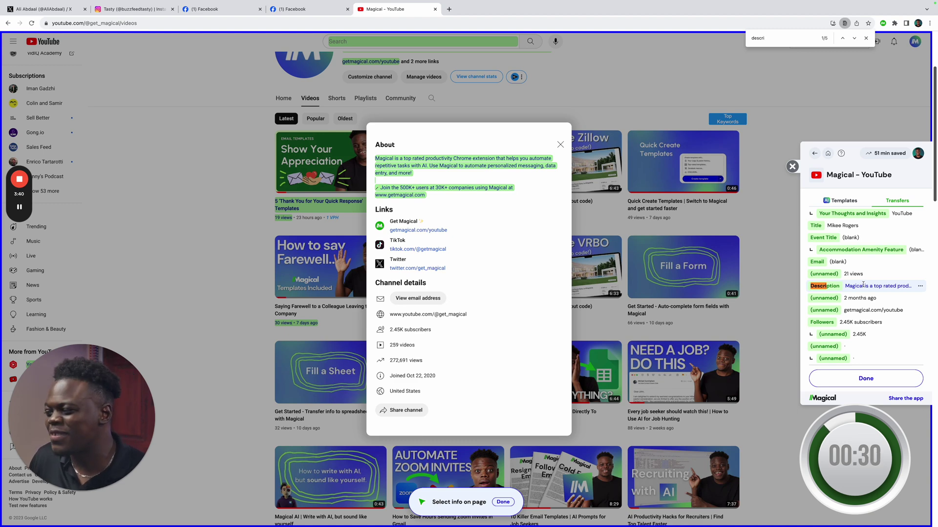
# - End Select info on page mode on the YouTube page with Done
pyautogui.click(864, 378)
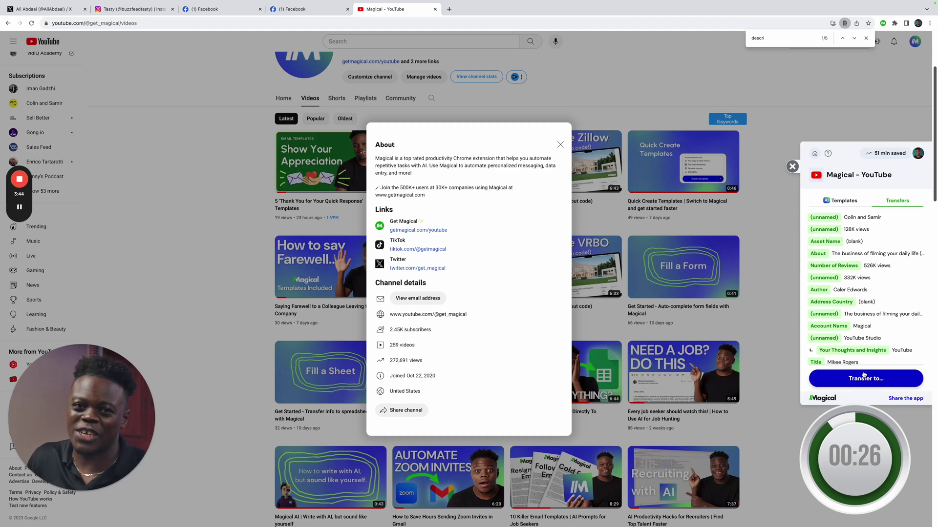